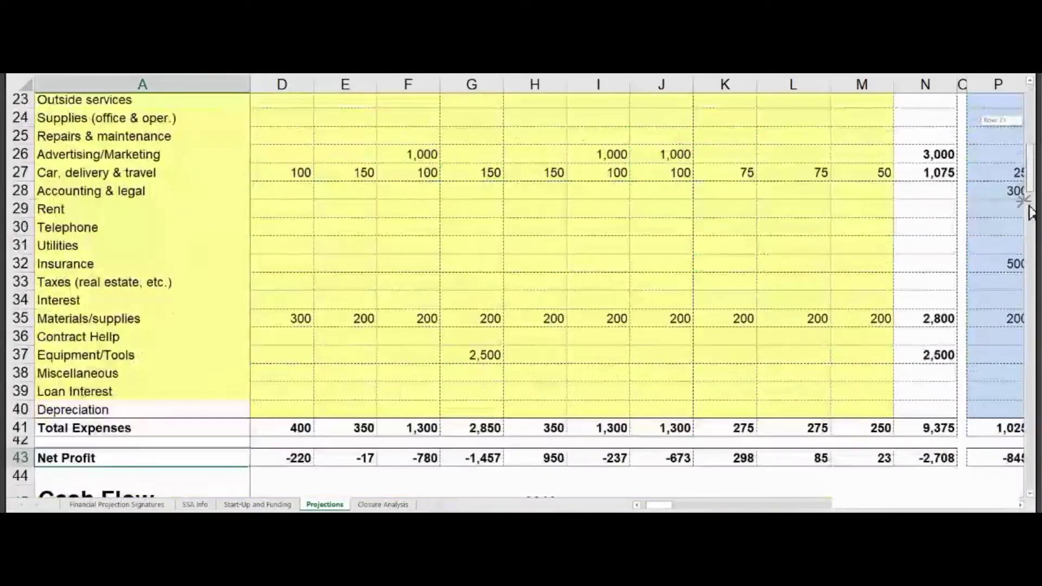
Examine the Net Profit row of the 2019 Profit & Loss and select its yearly total.
{"action": "scroll", "coordinate": [60, 307], "scroll_direction": "down", "scroll_amount": 3}
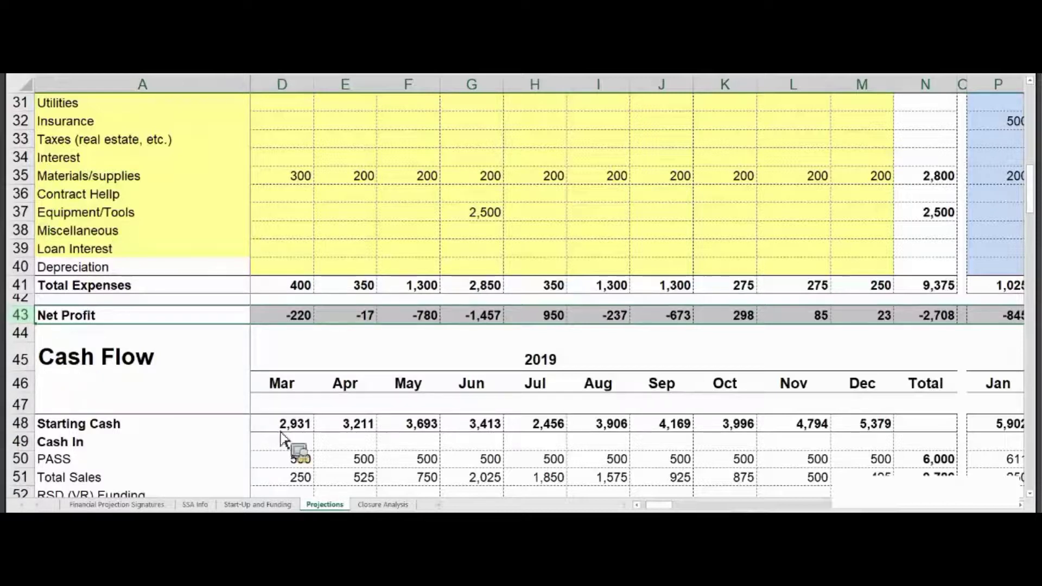
{"action": "mouse_move", "coordinate": [659, 505]}
{"action": "left_mouse_down"}
{"action": "mouse_move", "coordinate": [687, 510]}
{"action": "mouse_move", "coordinate": [677, 504]}
{"action": "left_mouse_up"}
{"action": "left_click", "coordinate": [625, 317]}
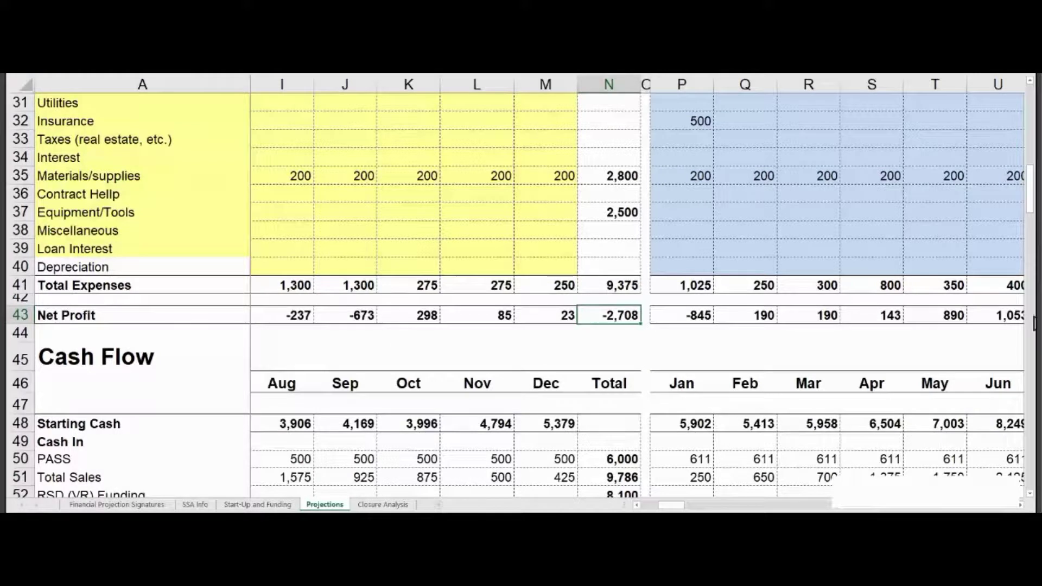
Review the 2019 yearly totals for Total Revenue, Advertising/Marketing and the remaining expense rows.
{"action": "left_click_drag", "start_coordinate": [1029, 200], "coordinate": [1030, 126]}
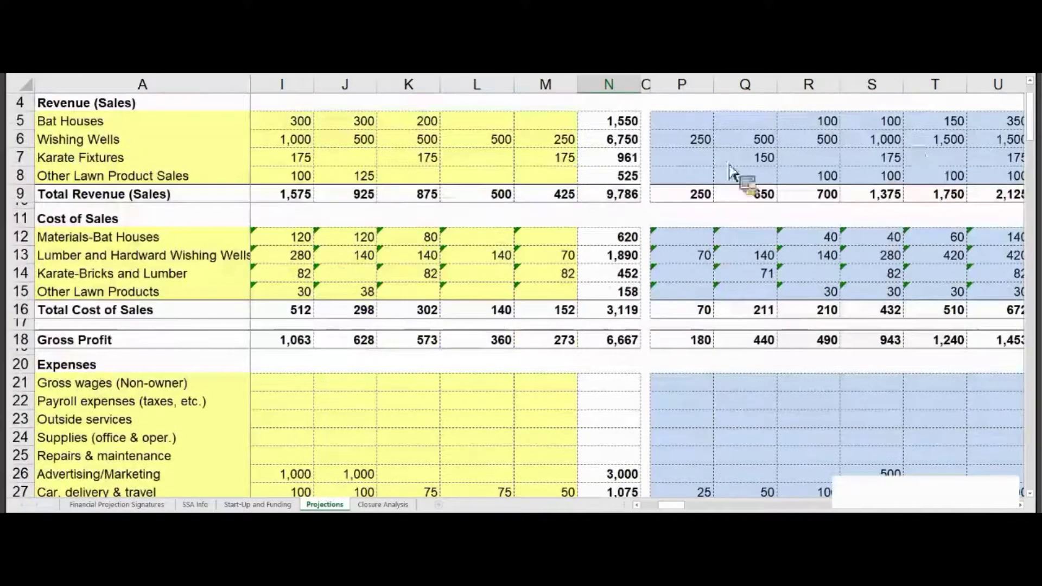
{"action": "left_click", "coordinate": [637, 198]}
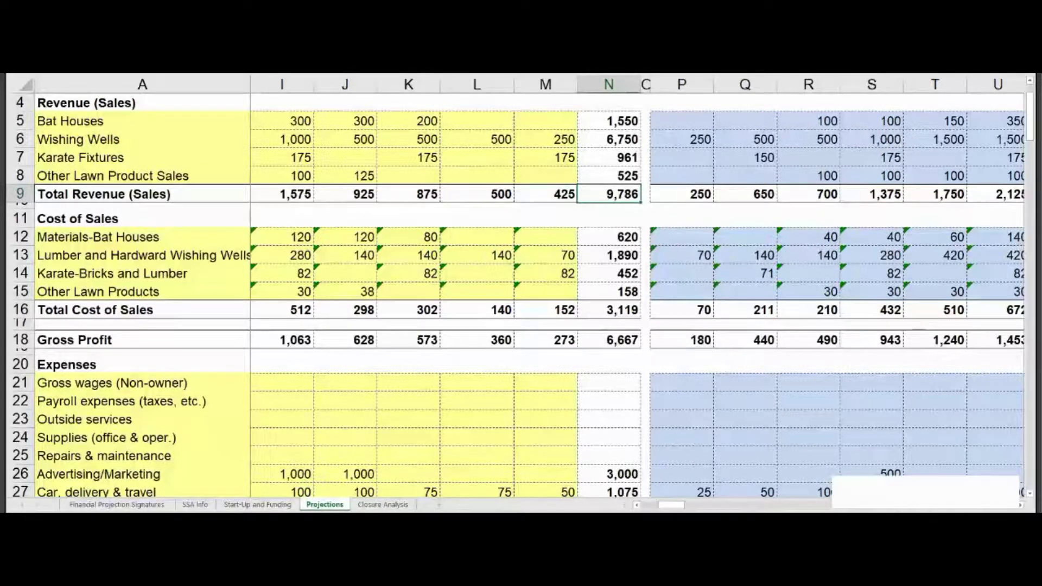
{"action": "scroll", "coordinate": [780, 247], "scroll_direction": "down", "scroll_amount": 3}
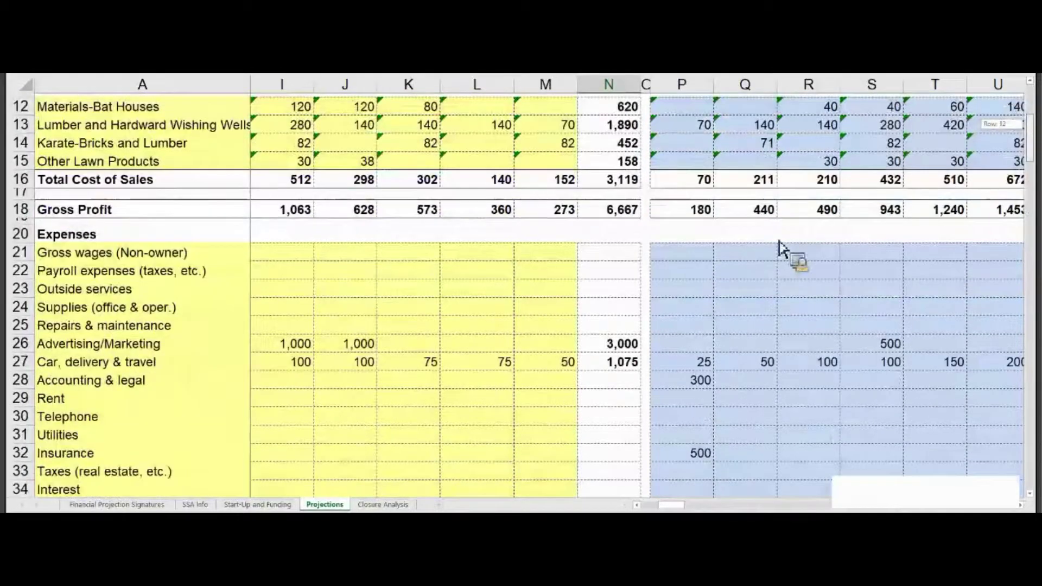
{"action": "left_click", "coordinate": [632, 345]}
{"action": "scroll", "coordinate": [635, 329], "scroll_direction": "down", "scroll_amount": 1}
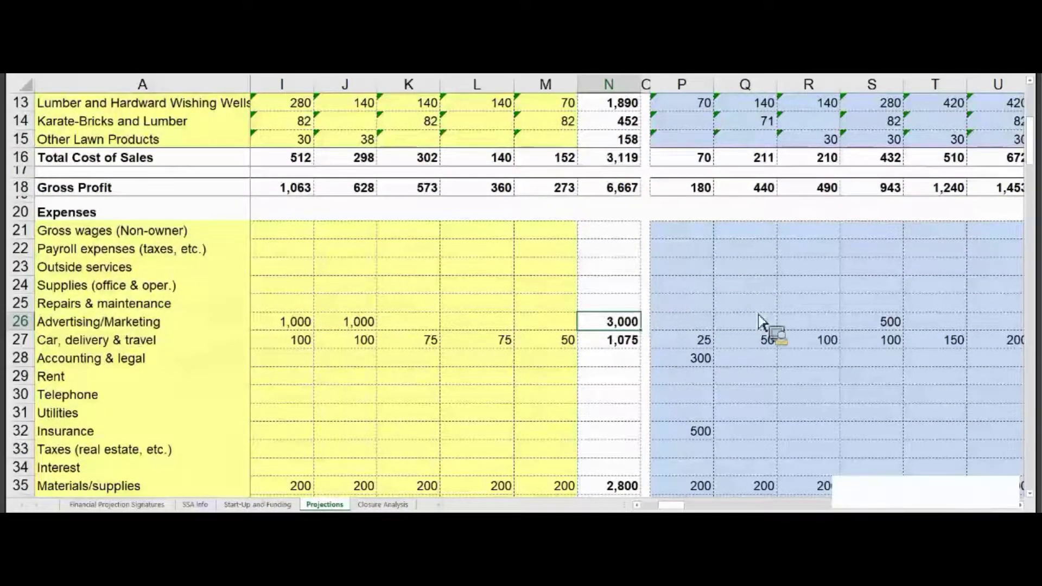
{"action": "left_click_drag", "start_coordinate": [1029, 150], "coordinate": [1028, 174]}
{"action": "left_click", "coordinate": [638, 381]}
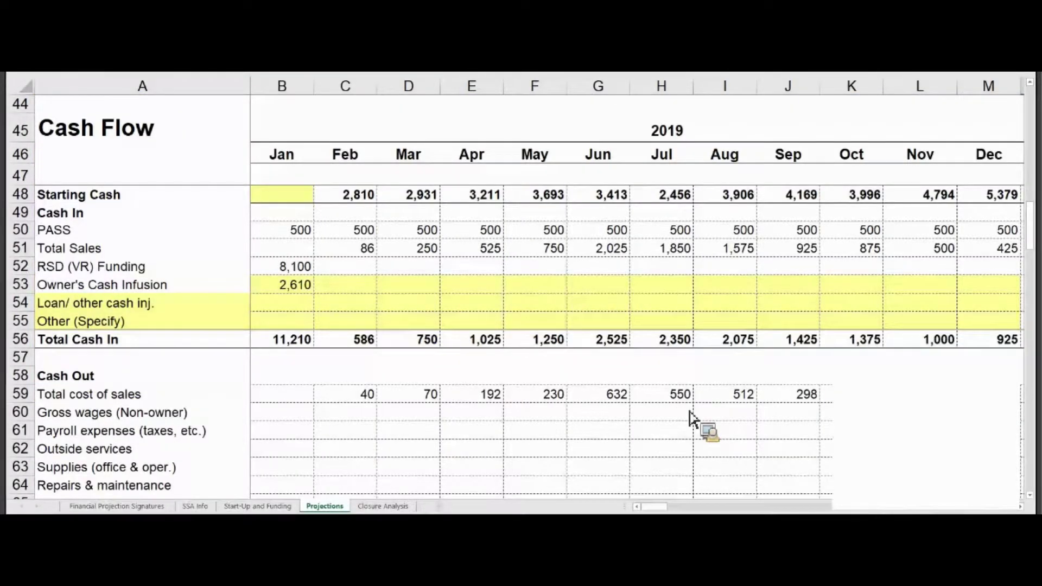
Check the 2019 total for Ending Cash and the Yearly and Monthly Break Even Sales figures.
{"action": "left_click_drag", "start_coordinate": [1029, 216], "coordinate": [1033, 307]}
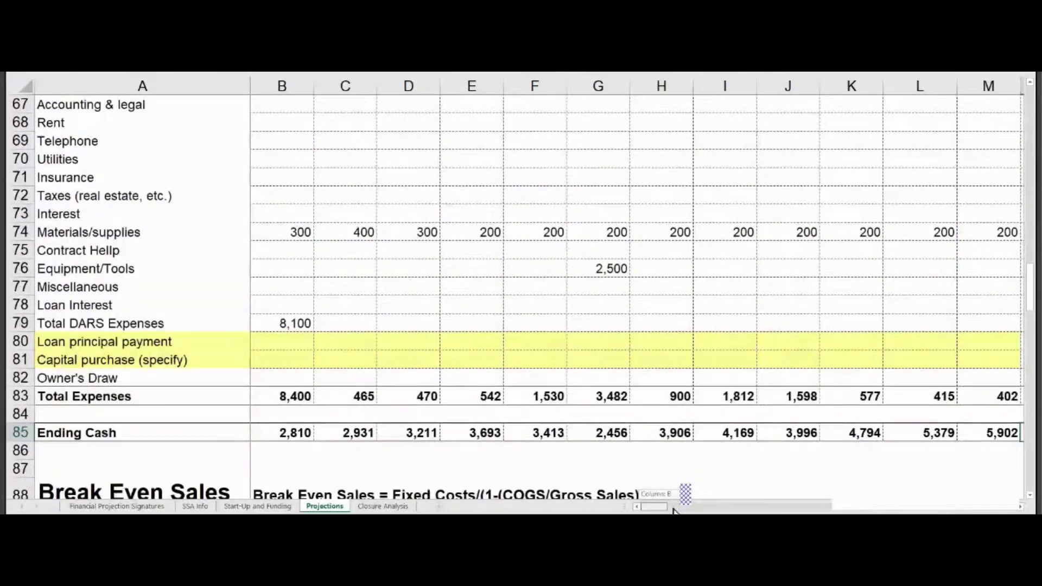
{"action": "mouse_move", "coordinate": [660, 507]}
{"action": "left_mouse_down"}
{"action": "mouse_move", "coordinate": [691, 510]}
{"action": "mouse_move", "coordinate": [679, 509]}
{"action": "left_mouse_up"}
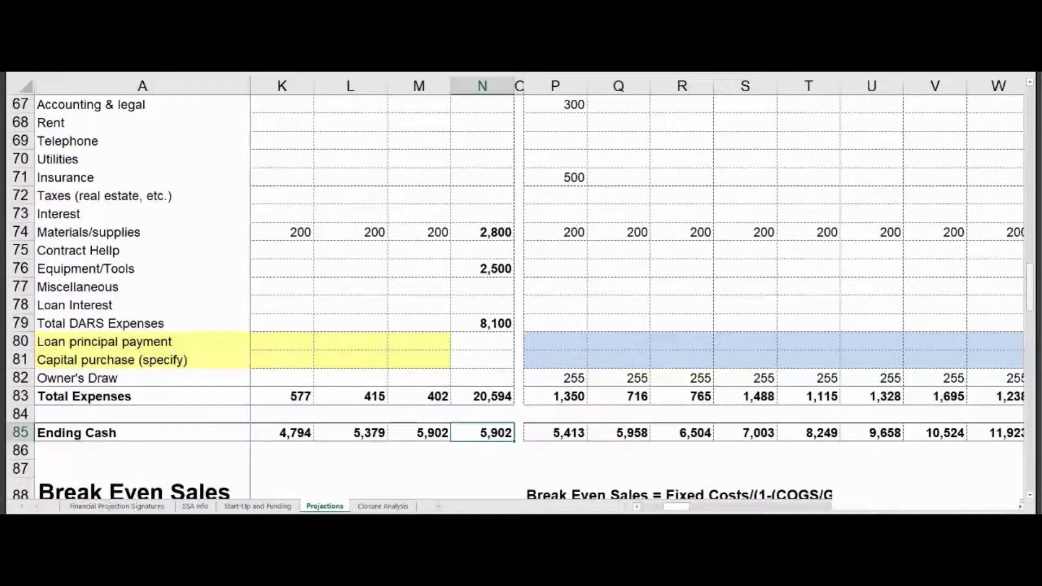
{"action": "left_click_drag", "start_coordinate": [1030, 290], "coordinate": [652, 507]}
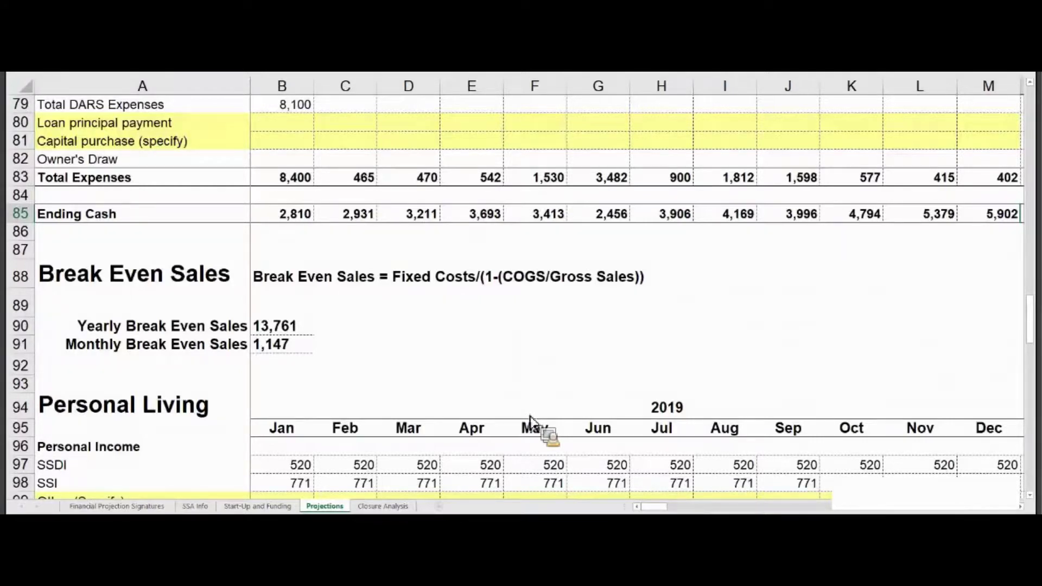
{"action": "left_click", "coordinate": [299, 332]}
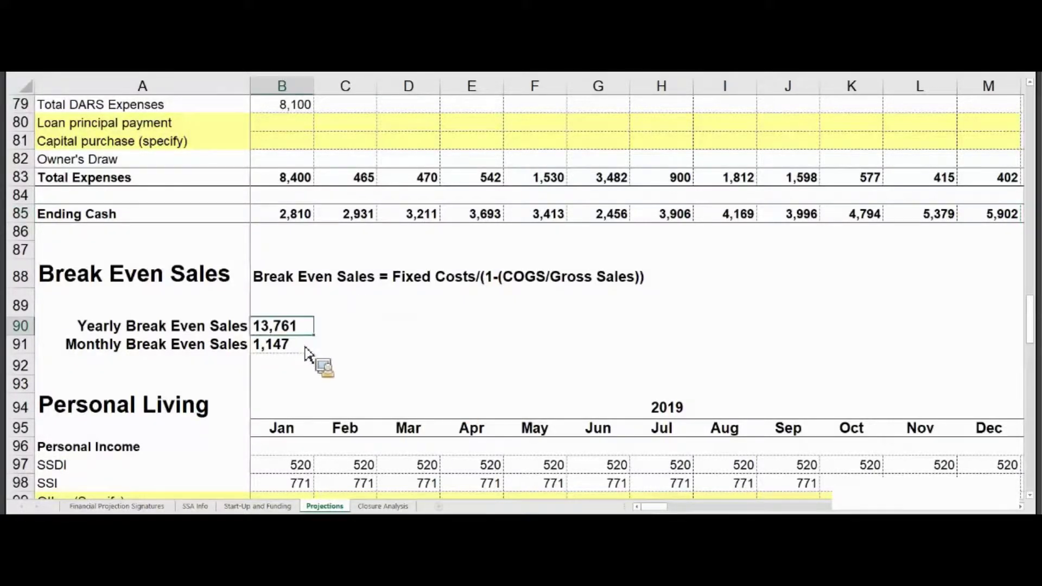
{"action": "left_click", "coordinate": [308, 351]}
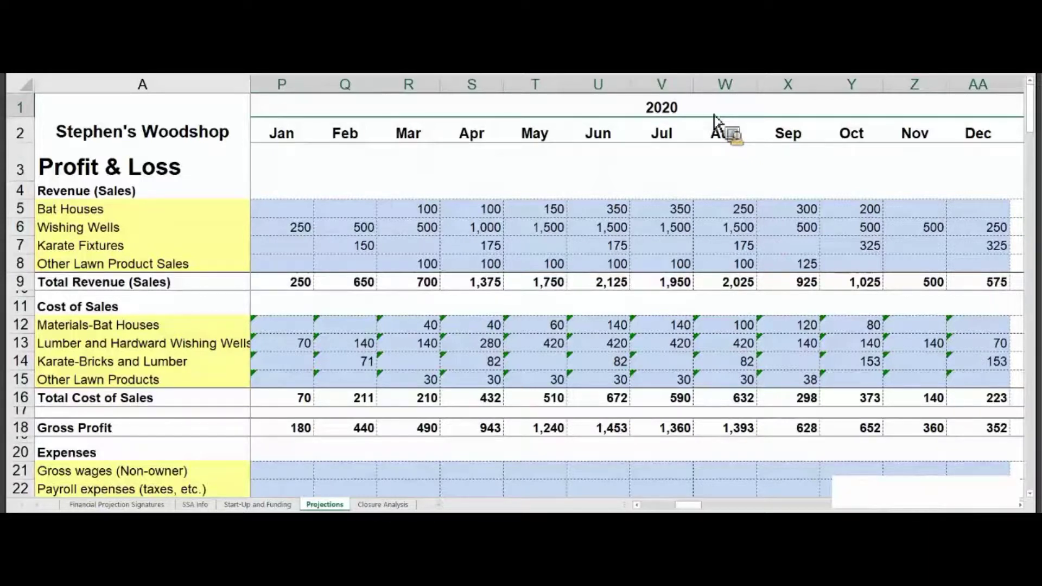
Compare the yearly Total Revenue (Sales) for 2019 with that for 2020 in the Profit & Loss.
{"action": "left_click_drag", "start_coordinate": [703, 505], "coordinate": [675, 501]}
{"action": "scroll", "coordinate": [581, 380], "scroll_direction": "right", "scroll_amount": 1}
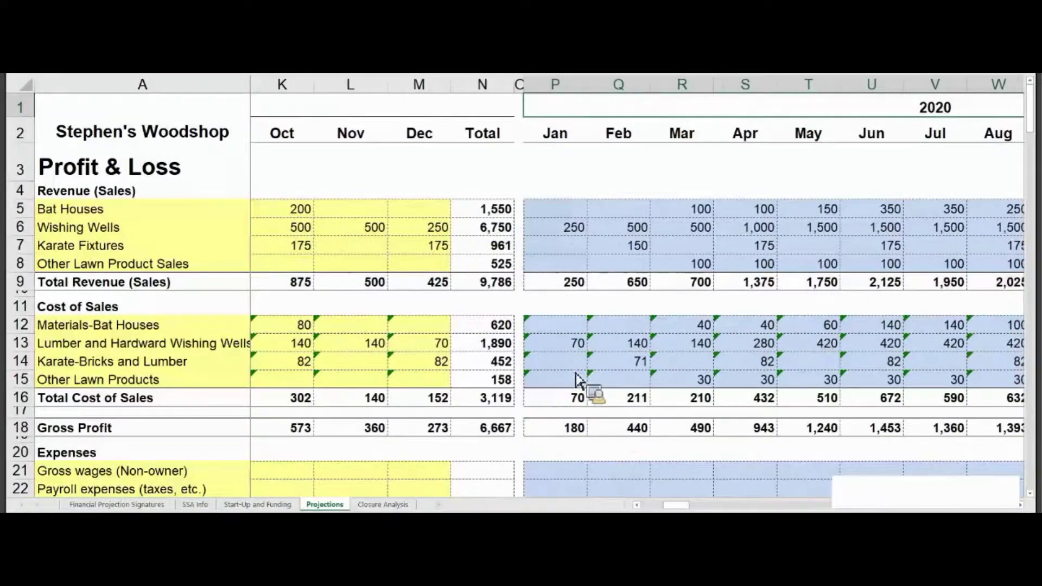
{"action": "left_click", "coordinate": [509, 287]}
{"action": "left_click_drag", "start_coordinate": [676, 505], "coordinate": [691, 503]}
{"action": "left_click", "coordinate": [854, 287]}
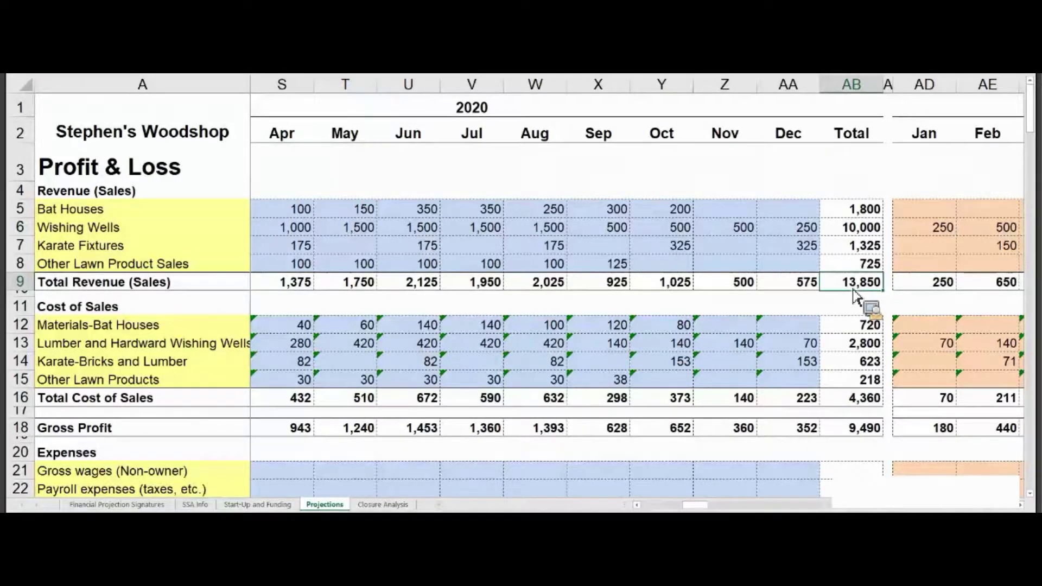
Check the 2020 yearly totals for Net Profit and for Ending Cash in the Cash Flow section.
{"action": "left_click_drag", "start_coordinate": [1030, 117], "coordinate": [1027, 182]}
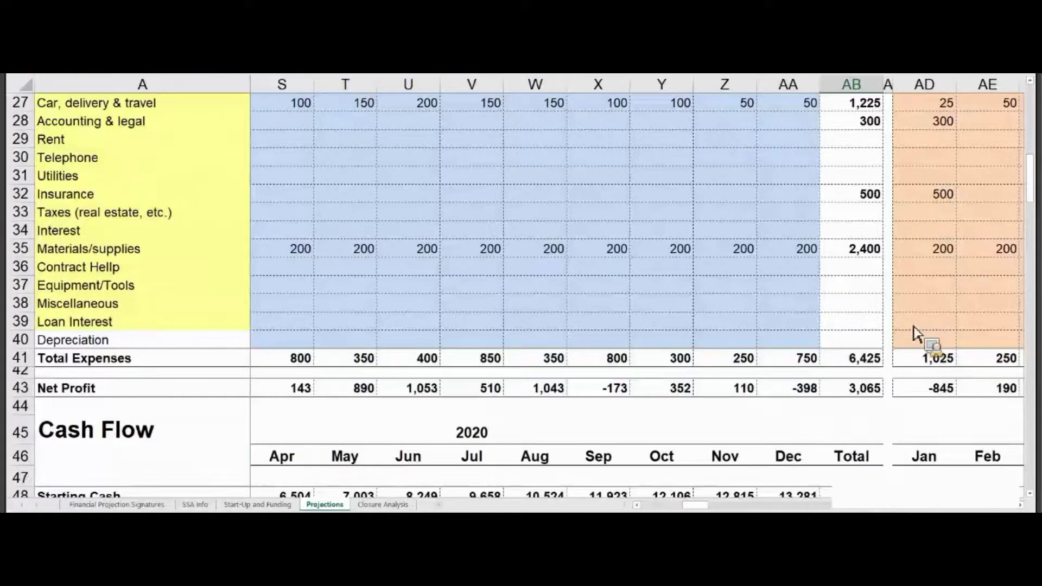
{"action": "left_click", "coordinate": [873, 395]}
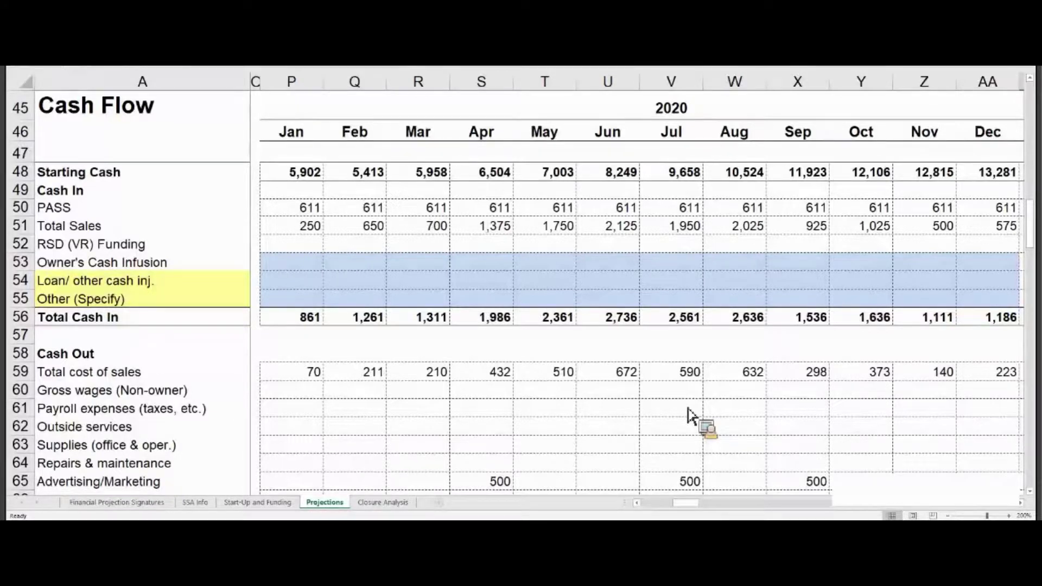
{"action": "left_click_drag", "start_coordinate": [1029, 221], "coordinate": [1027, 247]}
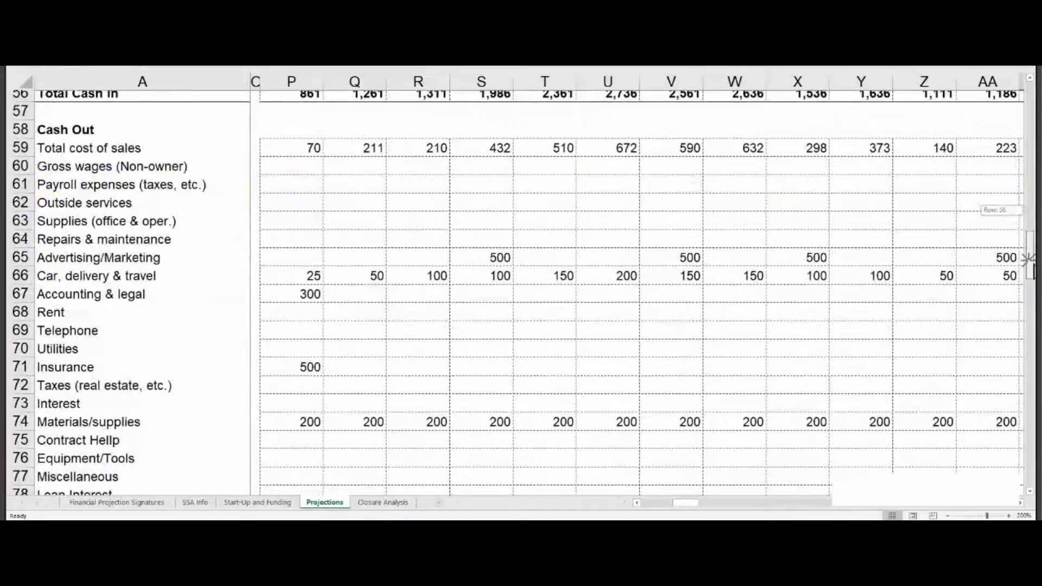
{"action": "scroll", "coordinate": [767, 470], "scroll_direction": "down", "scroll_amount": 3}
{"action": "left_click_drag", "start_coordinate": [690, 503], "coordinate": [711, 516]}
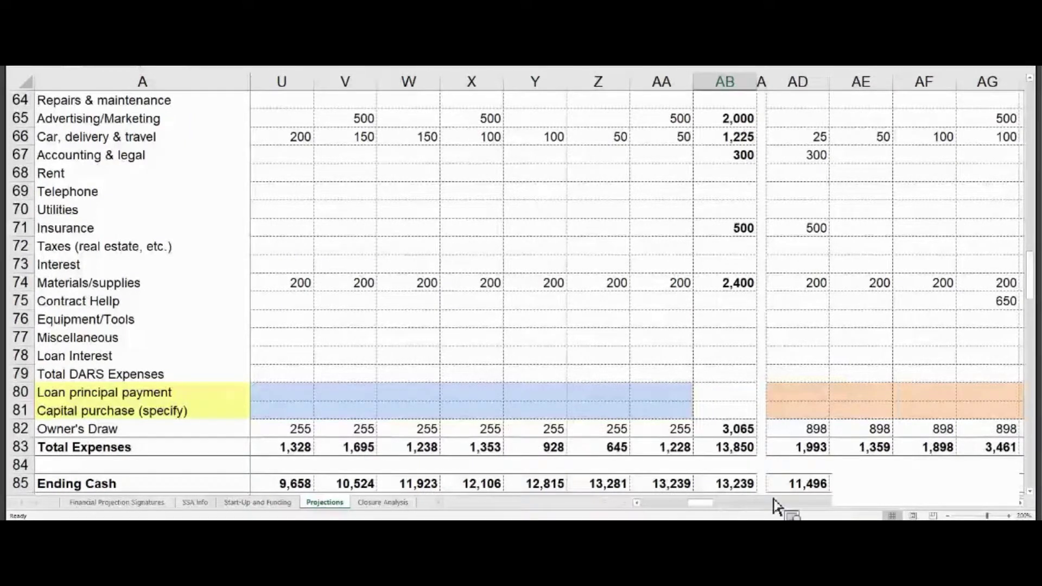
{"action": "left_click", "coordinate": [737, 491]}
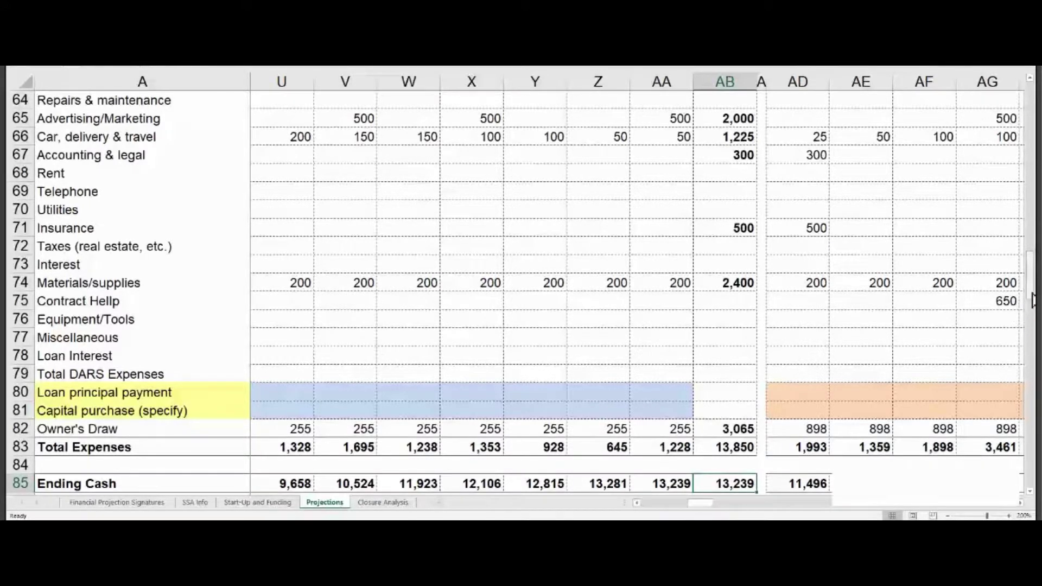
Compare the PASS cash-in entries for December 2020 and January 2021 in the Cash Flow section.
{"action": "left_click_drag", "start_coordinate": [1031, 293], "coordinate": [1031, 252]}
{"action": "left_click", "coordinate": [676, 185]}
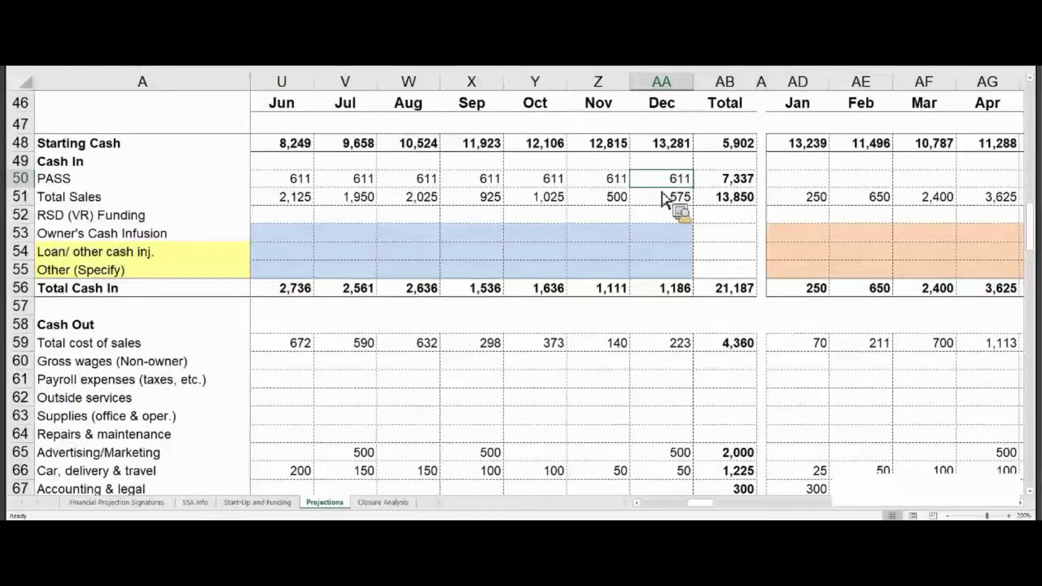
{"action": "left_click", "coordinate": [795, 186]}
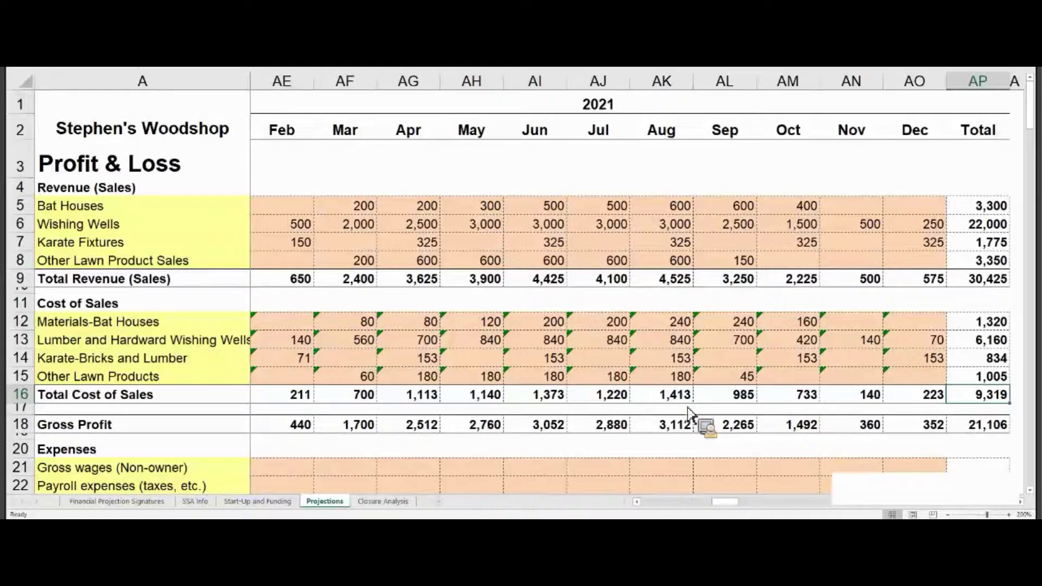
Select the entire Contract Help row in the 2021 Profit & Loss expenses to examine it.
{"action": "left_click_drag", "start_coordinate": [1028, 113], "coordinate": [1028, 136]}
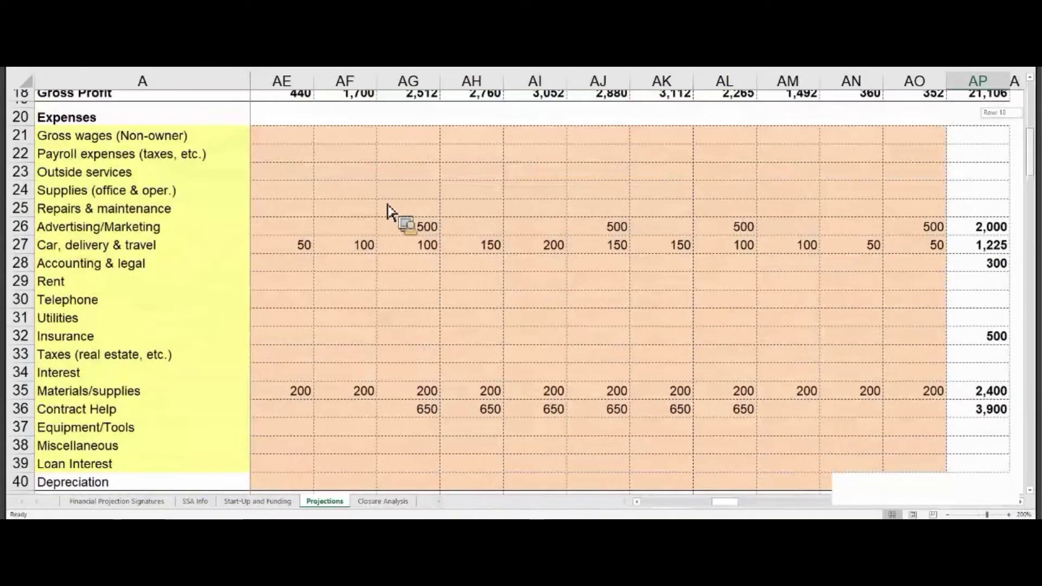
{"action": "scroll", "coordinate": [108, 358], "scroll_direction": "down", "scroll_amount": 1}
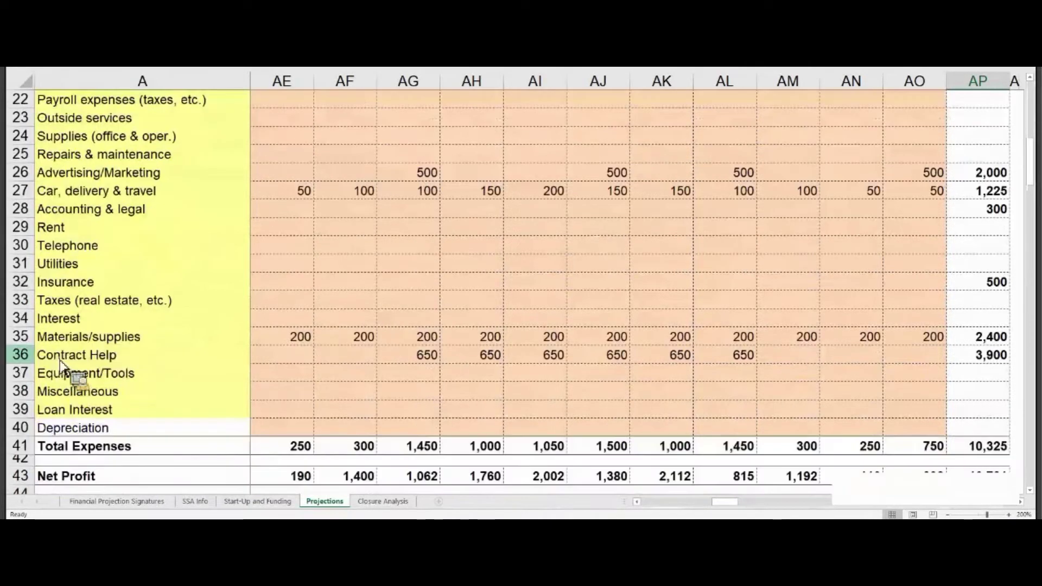
{"action": "left_click", "coordinate": [32, 358]}
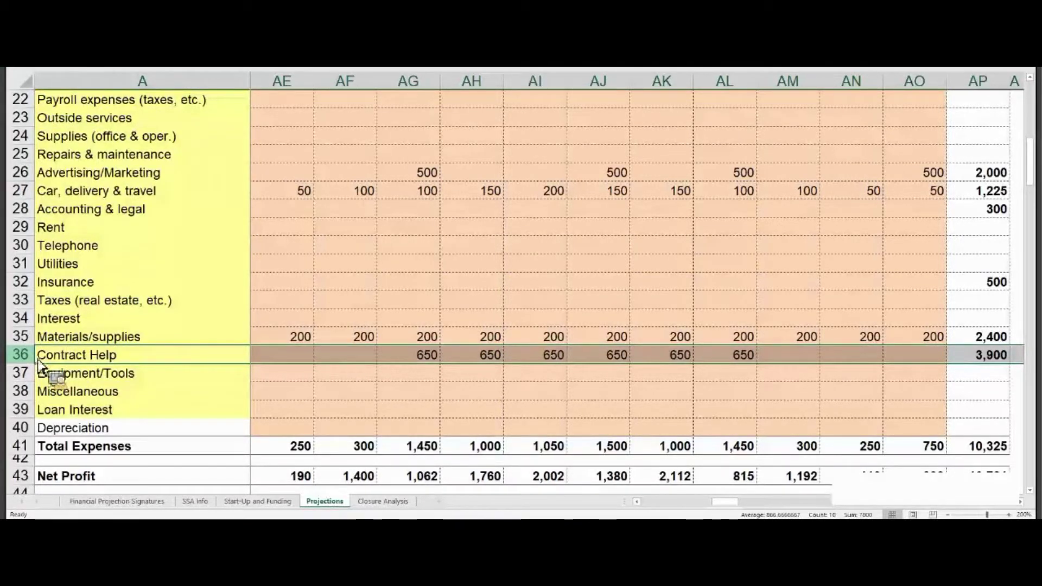
Review the 2021 yearly totals for Total Revenue (Sales) and Net Profit in the Profit & Loss.
{"action": "left_click_drag", "start_coordinate": [1030, 179], "coordinate": [1032, 118]}
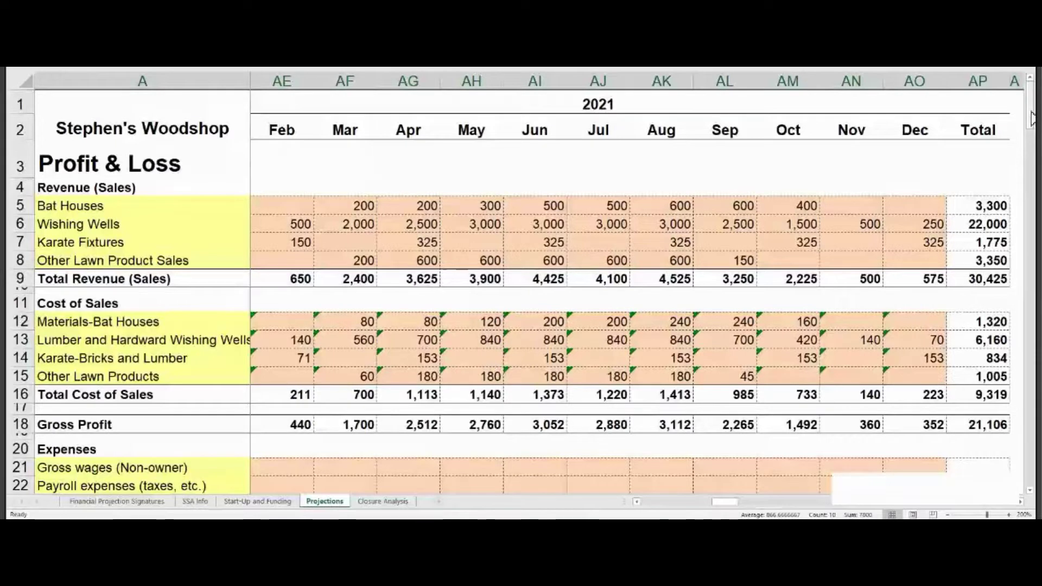
{"action": "left_click", "coordinate": [986, 282]}
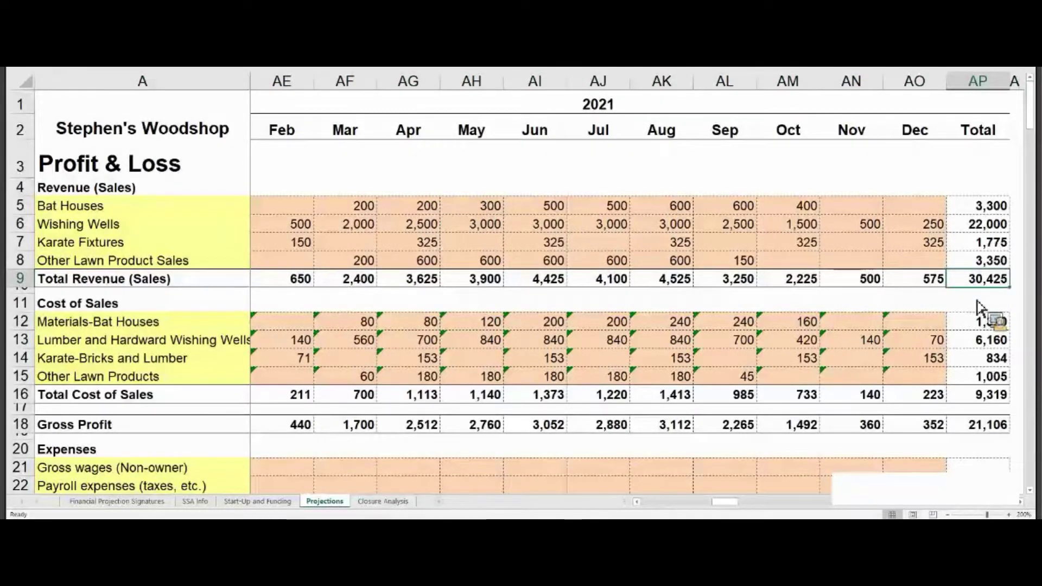
{"action": "left_click_drag", "start_coordinate": [1034, 129], "coordinate": [1034, 196]}
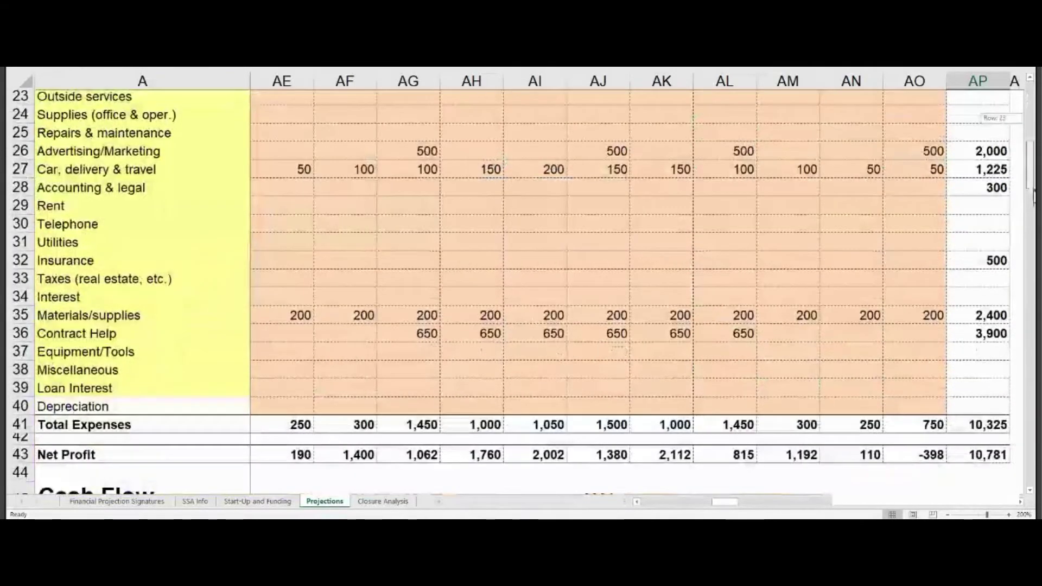
{"action": "scroll", "coordinate": [989, 407], "scroll_direction": "down", "scroll_amount": 1}
{"action": "left_click", "coordinate": [989, 407]}
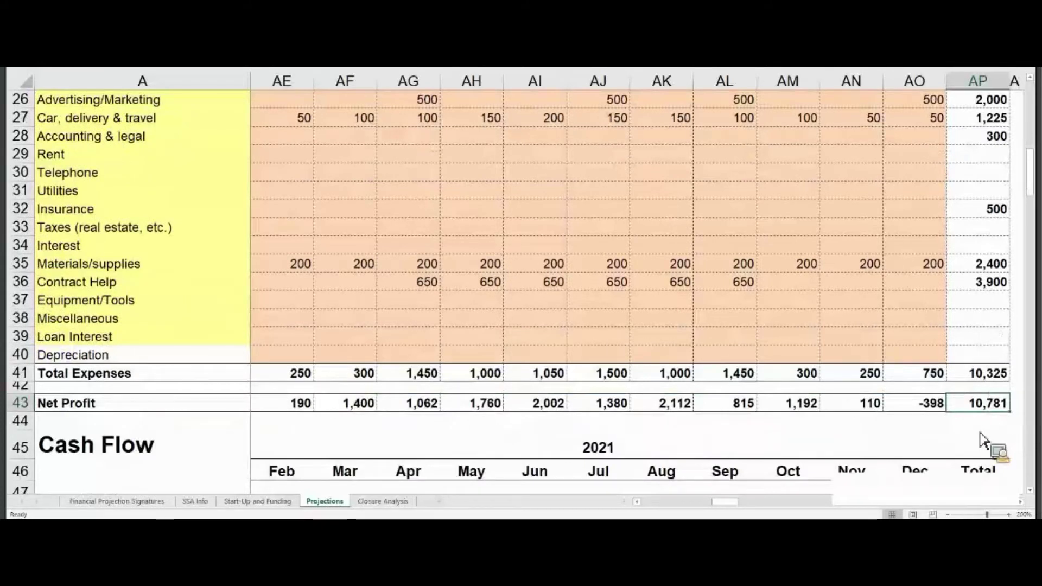
Examine the 2021 Yearly and Monthly Break Even Sales figures beside their formula.
{"action": "left_click_drag", "start_coordinate": [1029, 179], "coordinate": [1030, 255]}
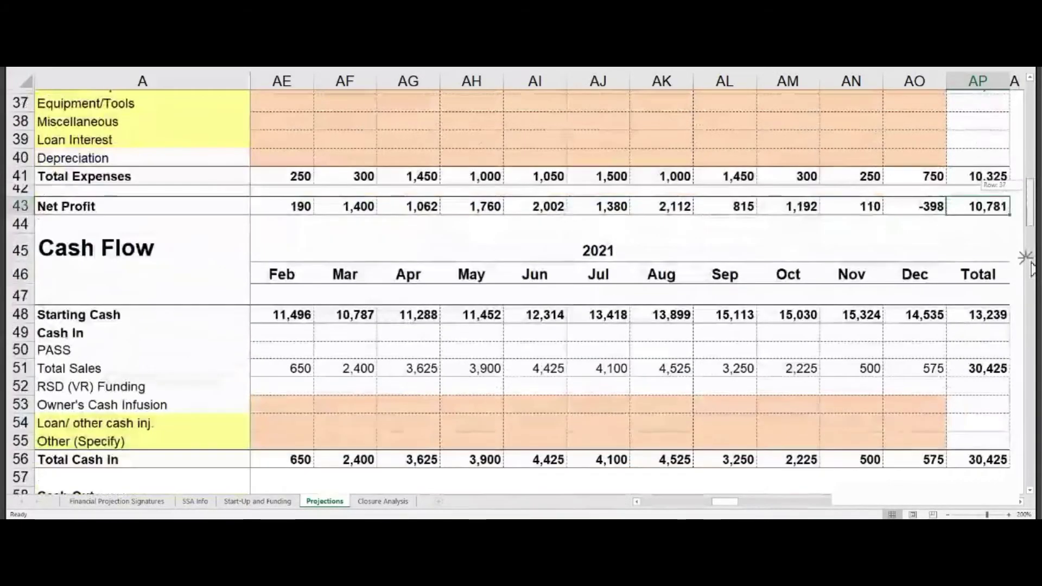
{"action": "left_click_drag", "start_coordinate": [1030, 320], "coordinate": [1030, 320]}
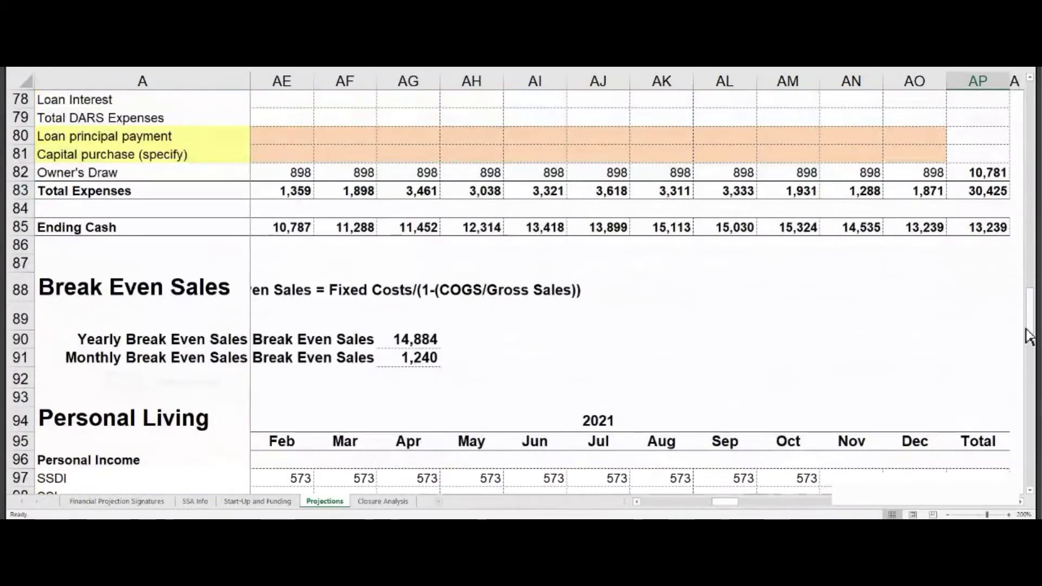
{"action": "left_click_drag", "start_coordinate": [730, 508], "coordinate": [722, 511]}
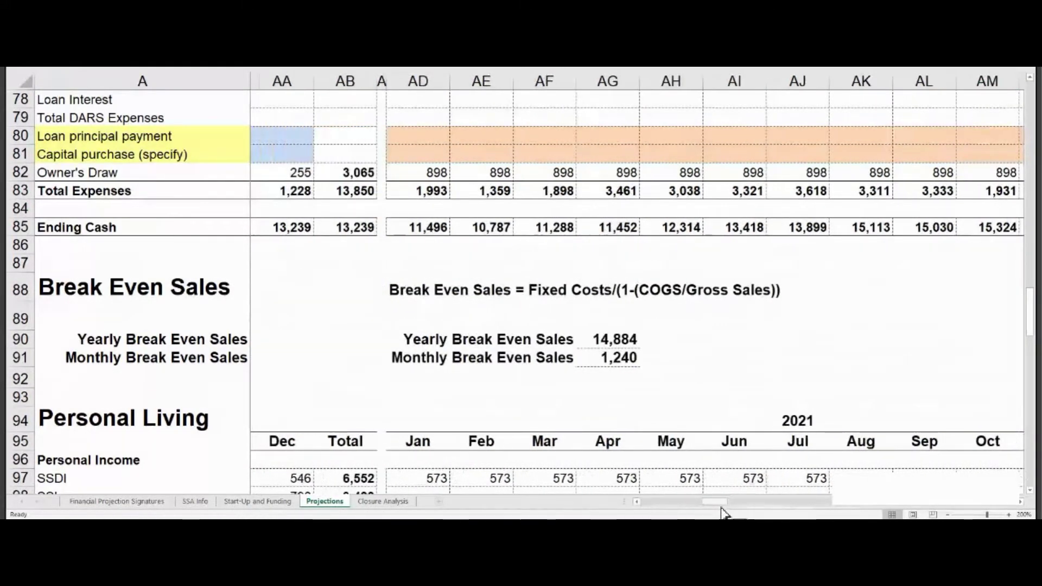
Compare the yearly Ending Cash total for 2021 with the one for 2020 in the Cash Flow section.
{"action": "mouse_move", "coordinate": [1028, 308]}
{"action": "left_mouse_down"}
{"action": "mouse_move", "coordinate": [1028, 390]}
{"action": "mouse_move", "coordinate": [1028, 250]}
{"action": "mouse_move", "coordinate": [1012, 304]}
{"action": "left_mouse_up"}
{"action": "scroll", "coordinate": [802, 465], "scroll_direction": "down", "scroll_amount": 2}
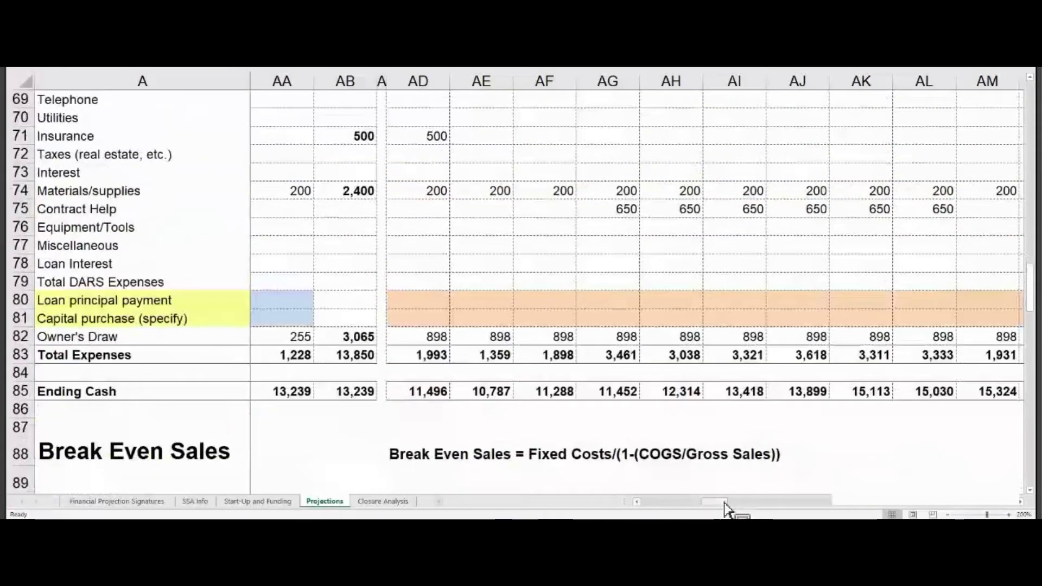
{"action": "left_click_drag", "start_coordinate": [725, 502], "coordinate": [742, 515]}
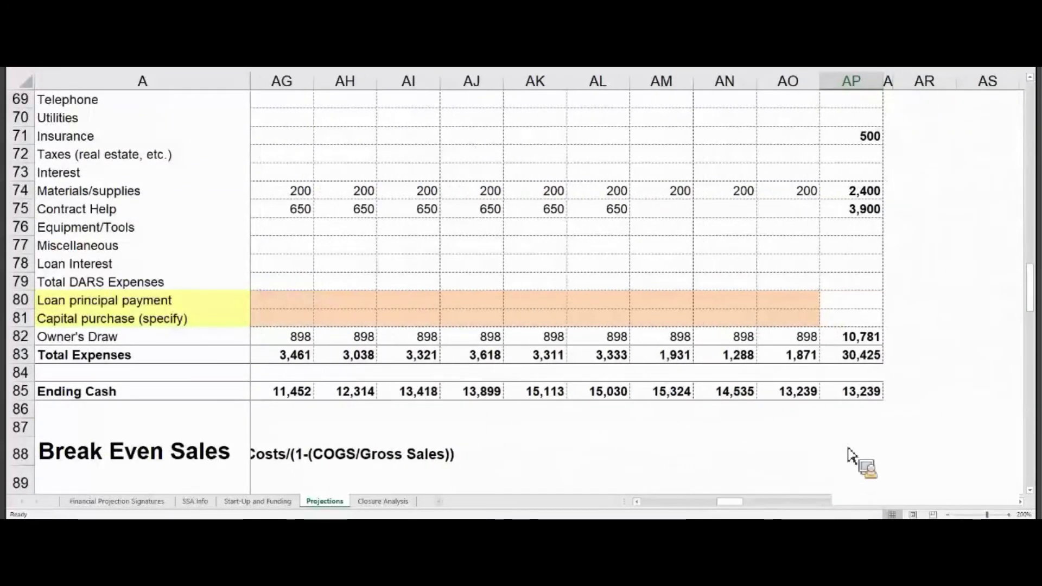
{"action": "left_click", "coordinate": [869, 392]}
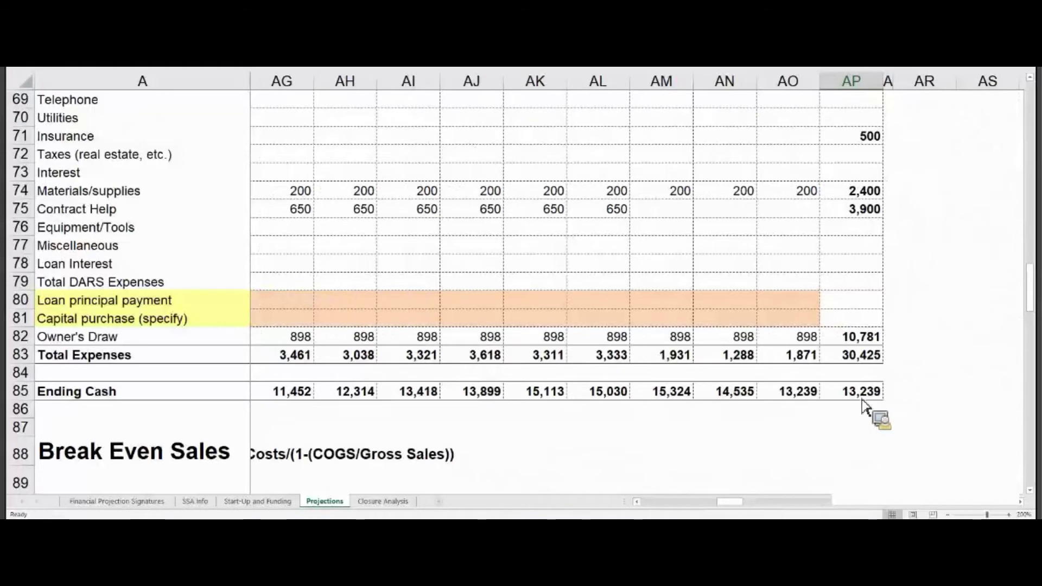
{"action": "left_click_drag", "start_coordinate": [741, 504], "coordinate": [709, 516]}
{"action": "left_click", "coordinate": [787, 393]}
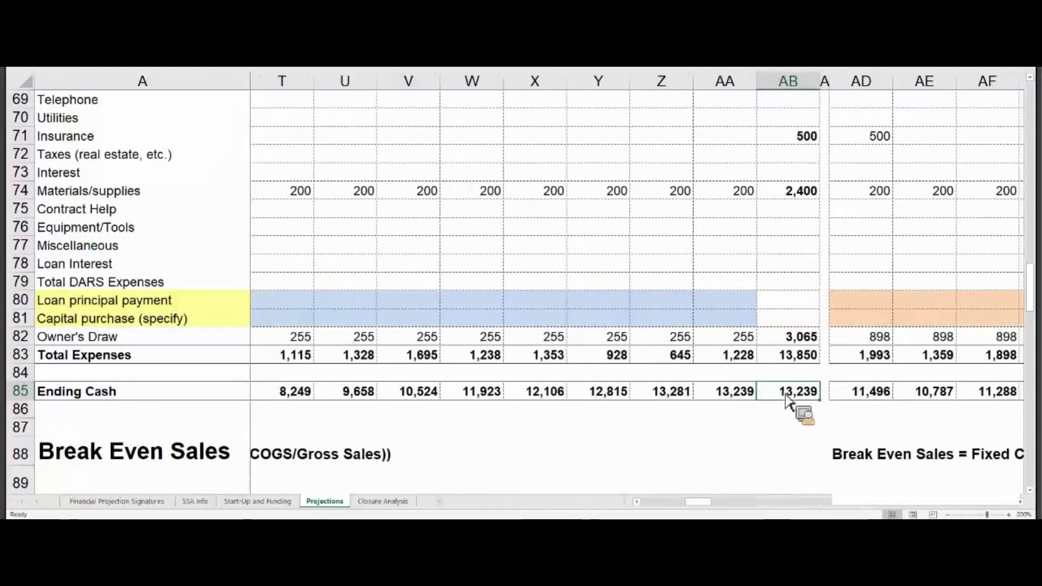